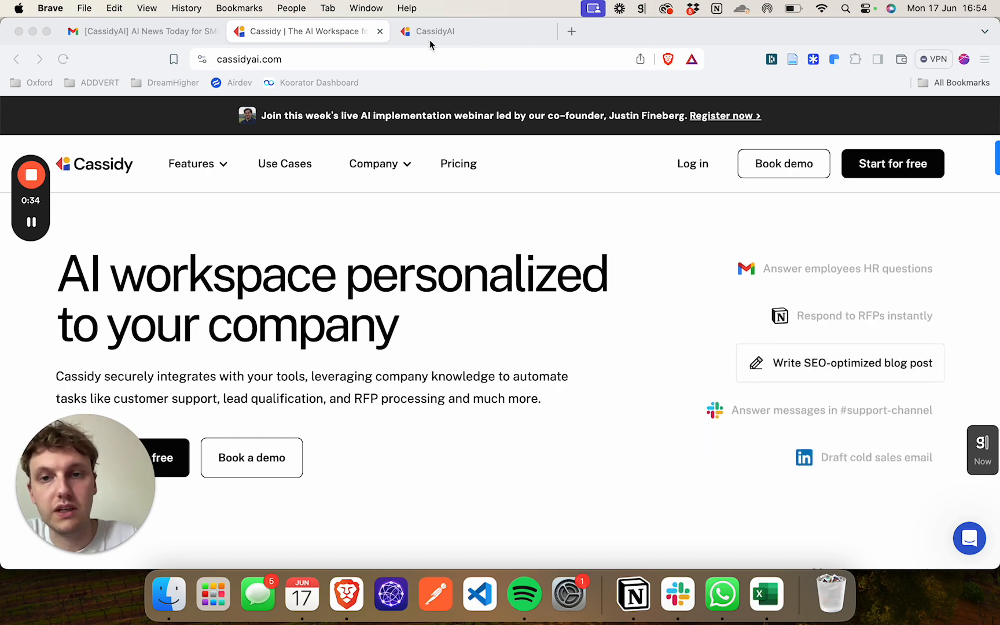
Switch to the Cassidy app and open the AI News Summary Workflow from the workflows list for editing.
click(458, 38)
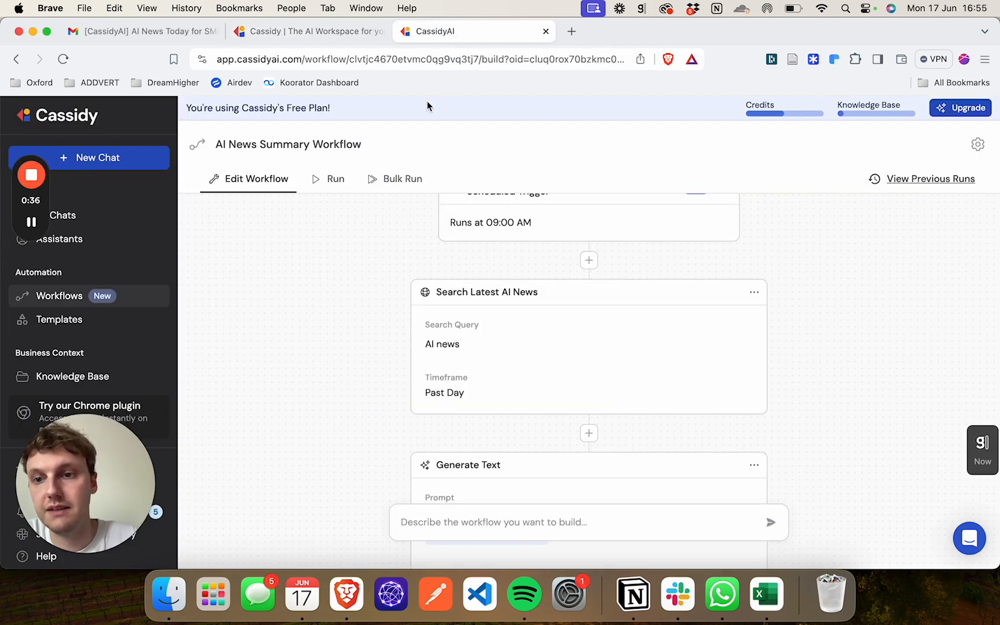
click(74, 127)
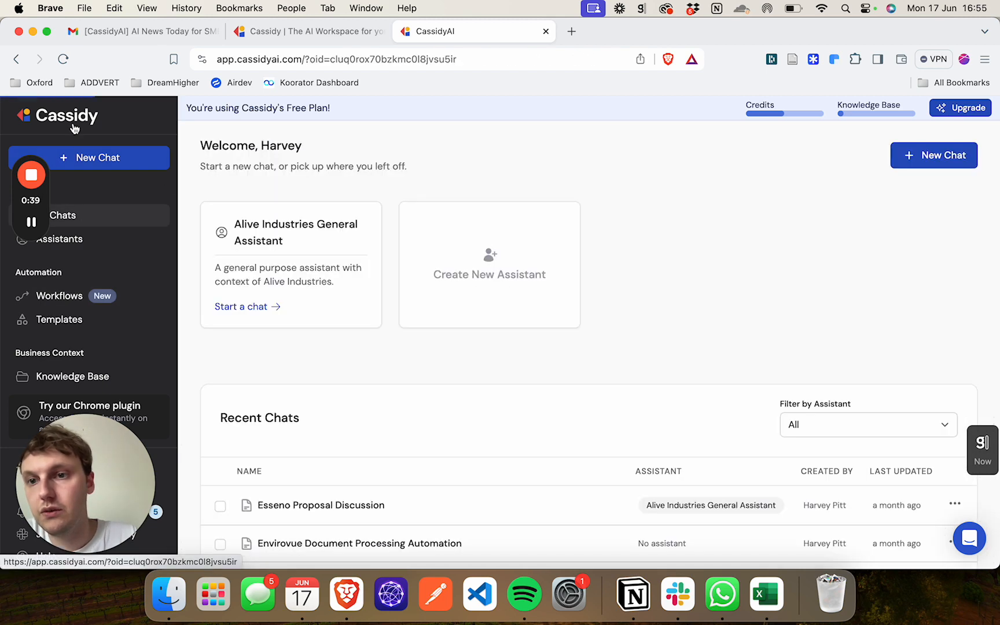
click(43, 296)
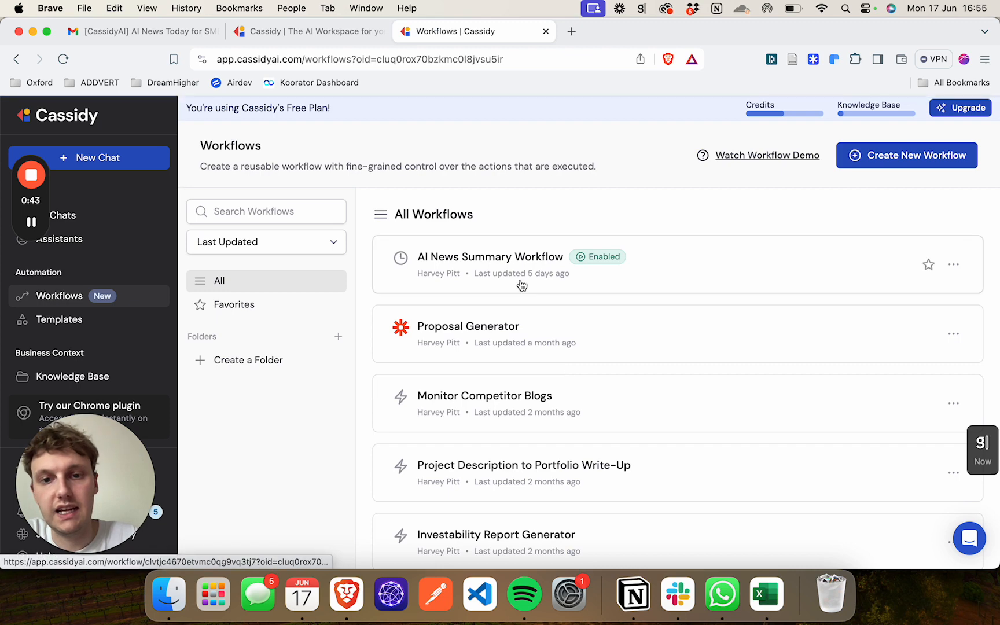
click(675, 291)
click(278, 184)
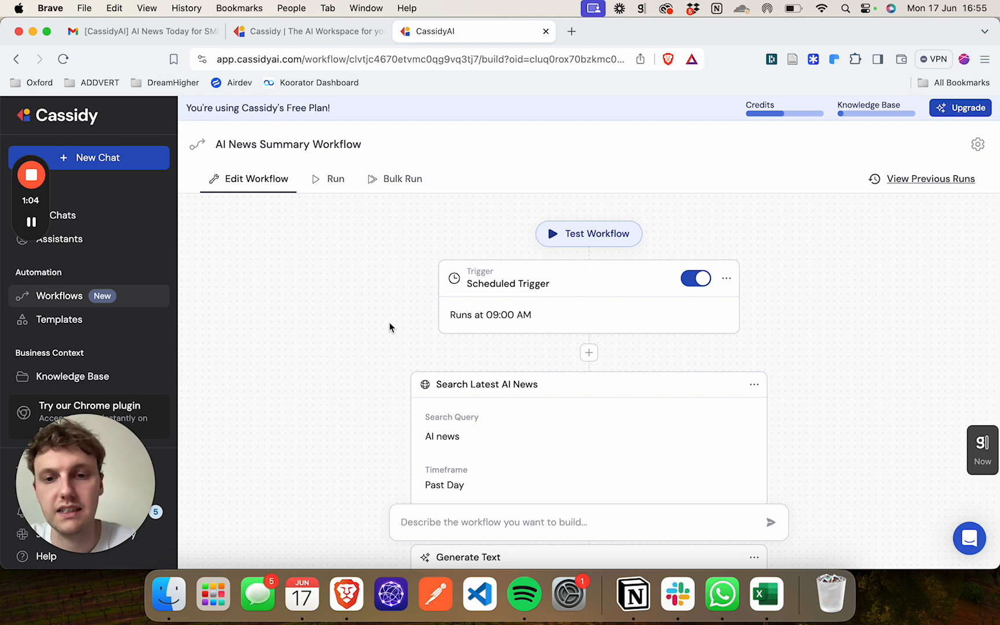
Add a Search Internet action directly below the Scheduled Trigger, close its settings, and delete that action again.
scroll(380, 386, down, 5)
scroll(379, 386, up, 3)
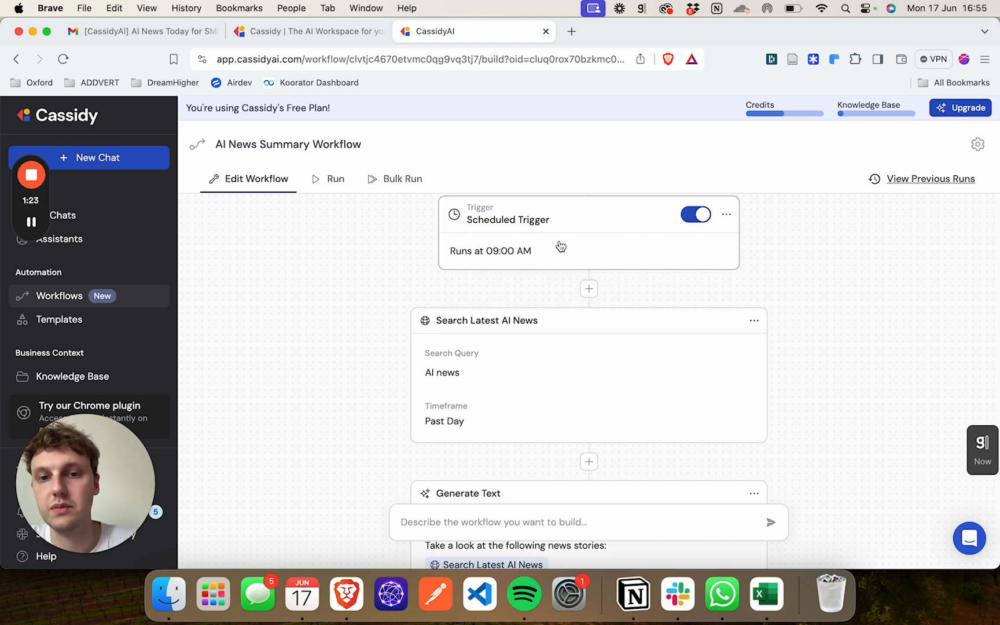
click(589, 288)
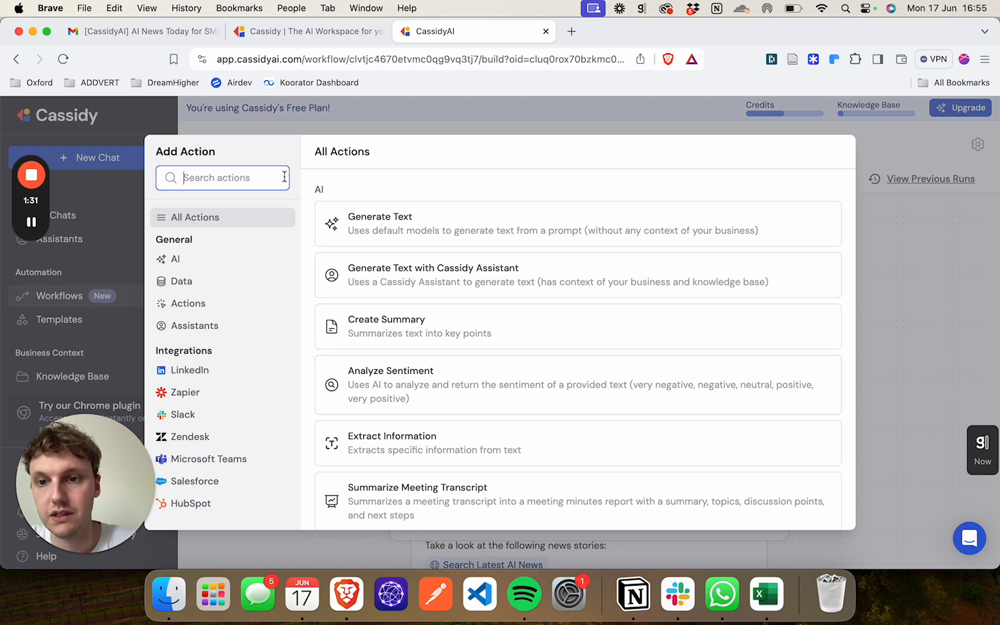
scroll(404, 370, down, 5)
scroll(404, 369, down, 1)
click(391, 355)
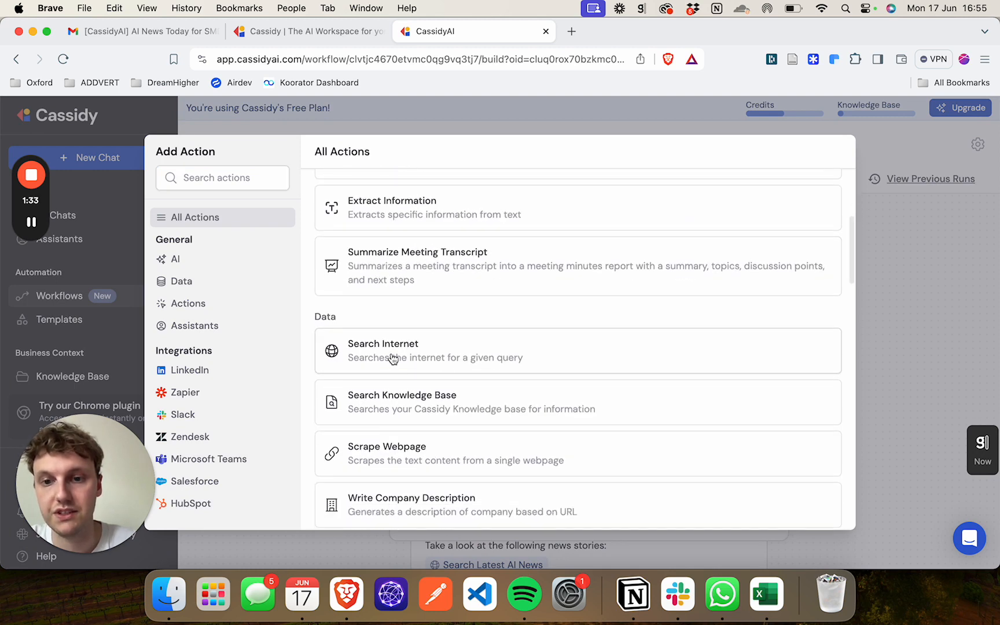
click(709, 339)
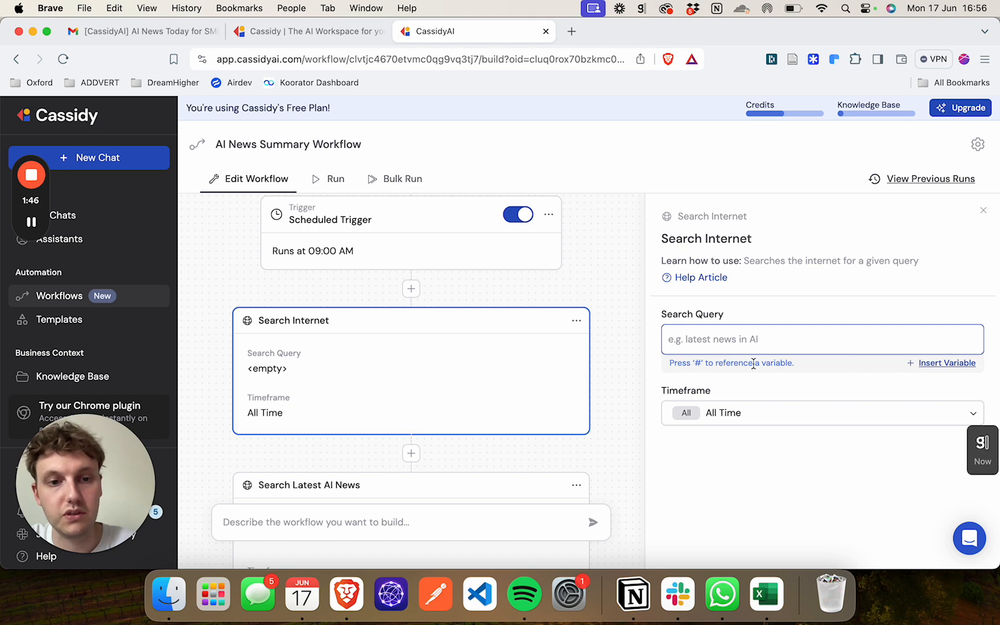
click(983, 210)
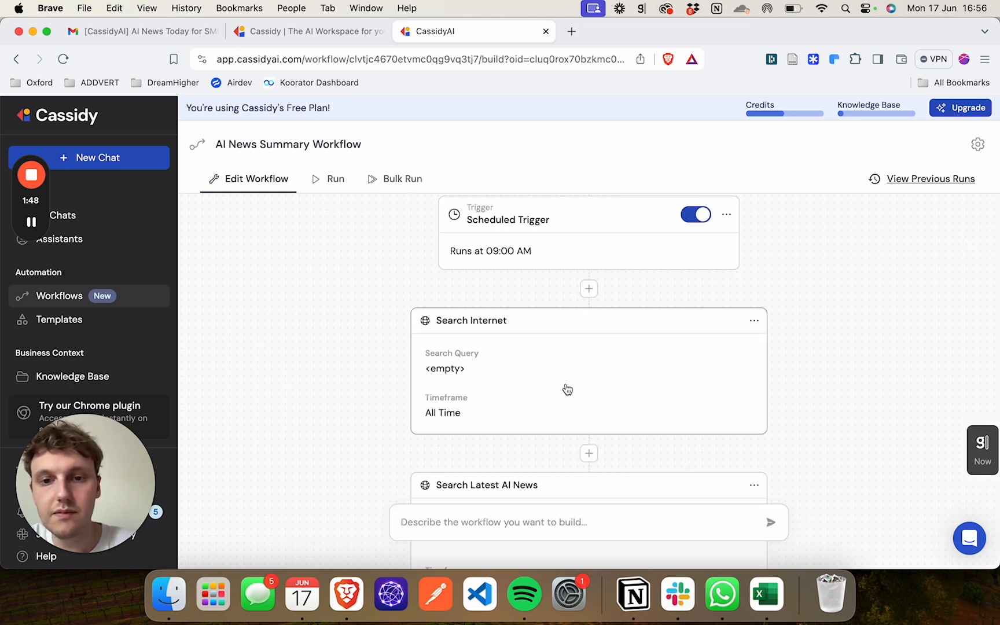
click(754, 320)
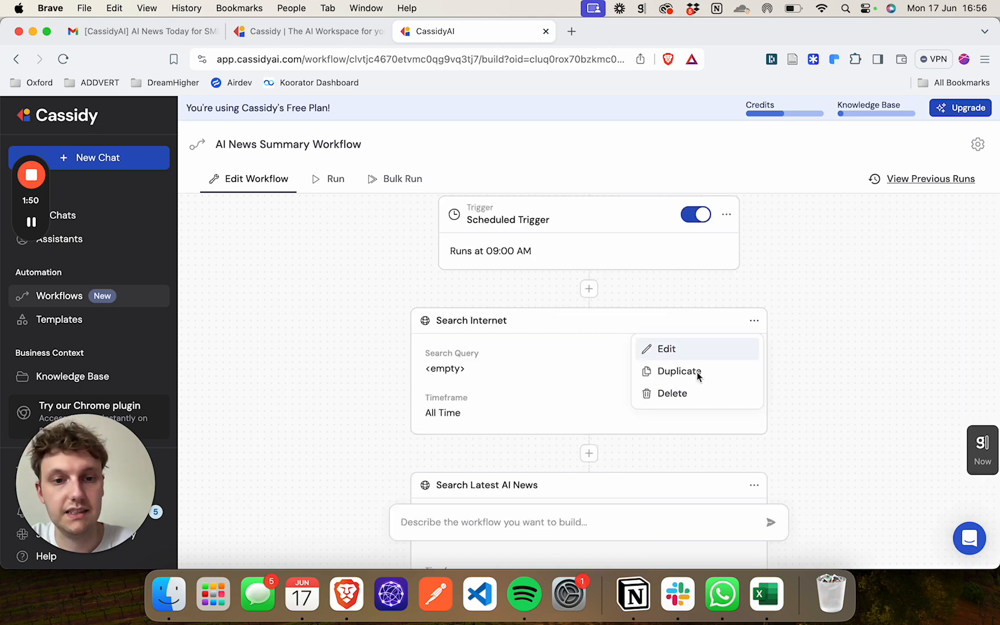
click(674, 393)
Open the Generate Text action to read its full prompt, and review the Send Email action's recipient, subject and body.
scroll(528, 395, down, 4)
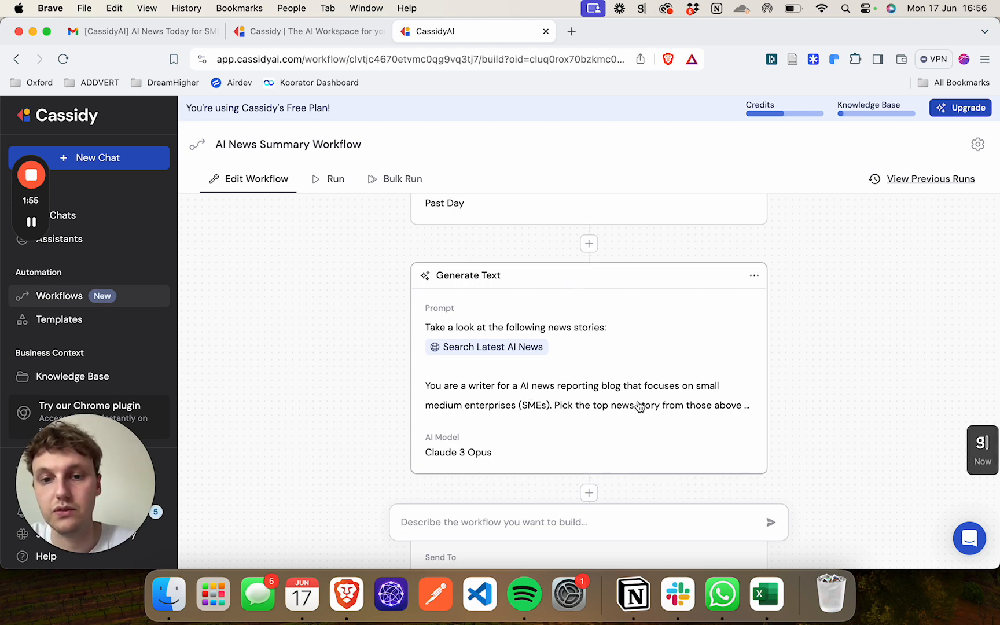
scroll(528, 387, down, 1)
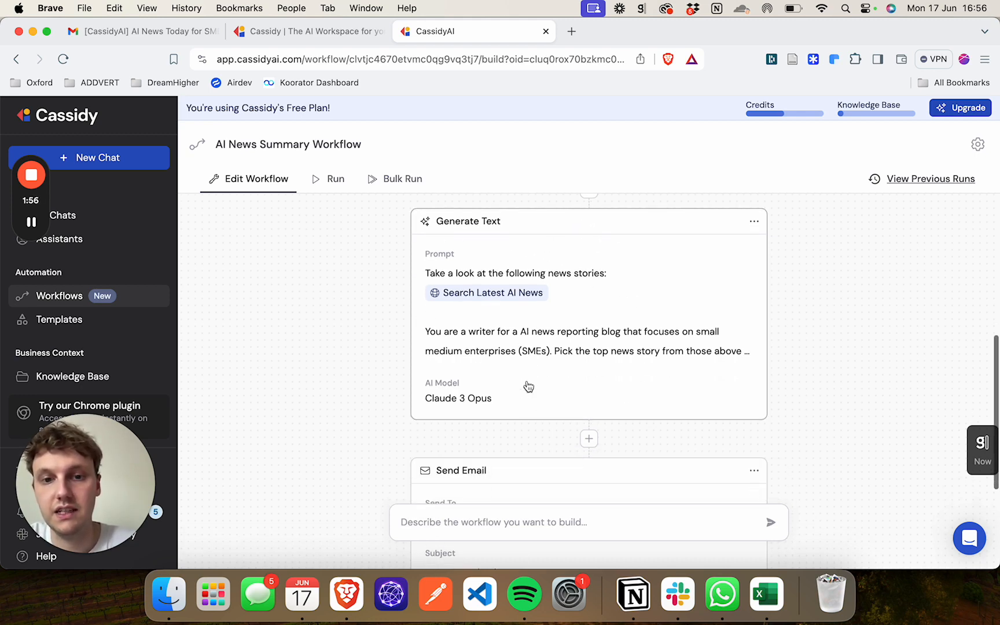
click(596, 336)
scroll(732, 463, down, 2)
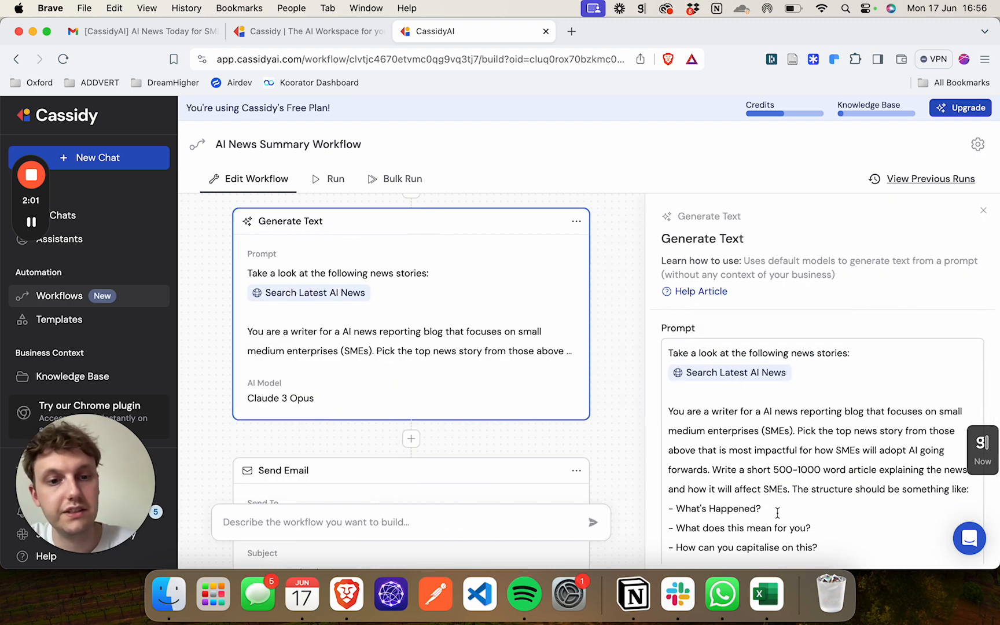
scroll(759, 516, down, 2)
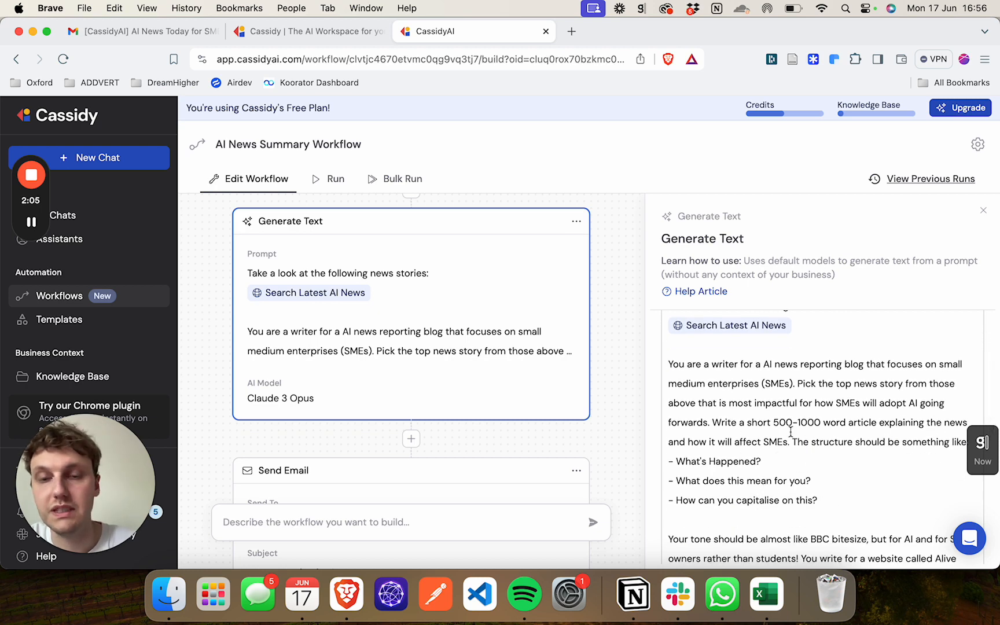
scroll(775, 421, down, 2)
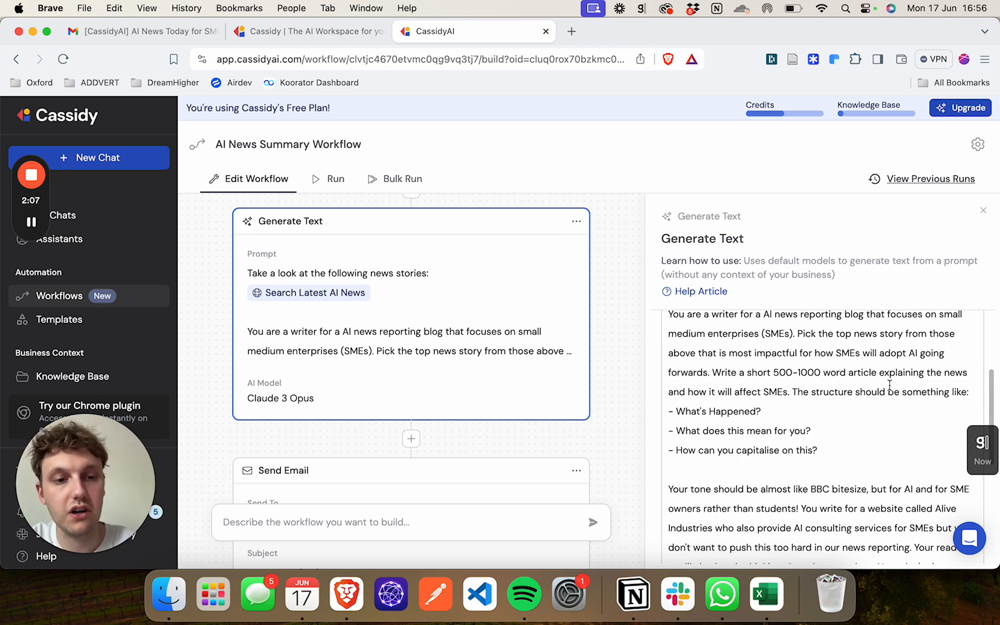
scroll(762, 407, down, 4)
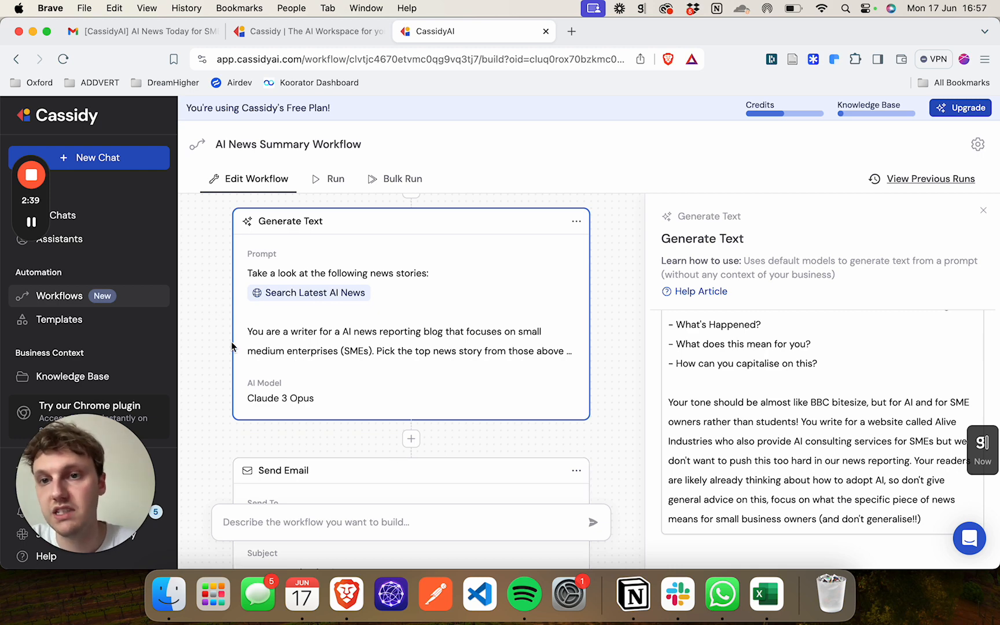
scroll(379, 440, down, 4)
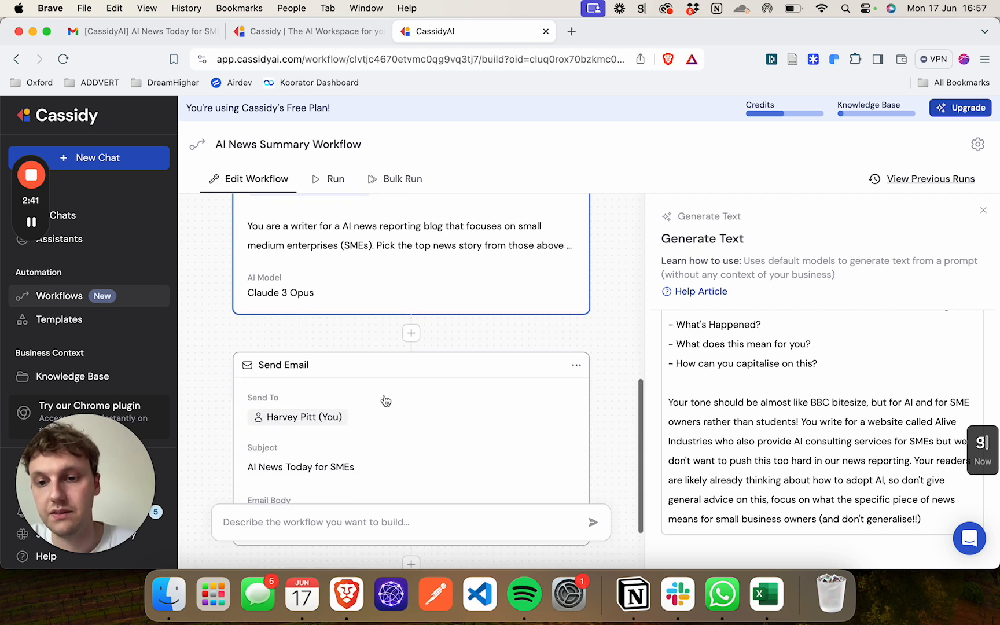
scroll(385, 400, down, 3)
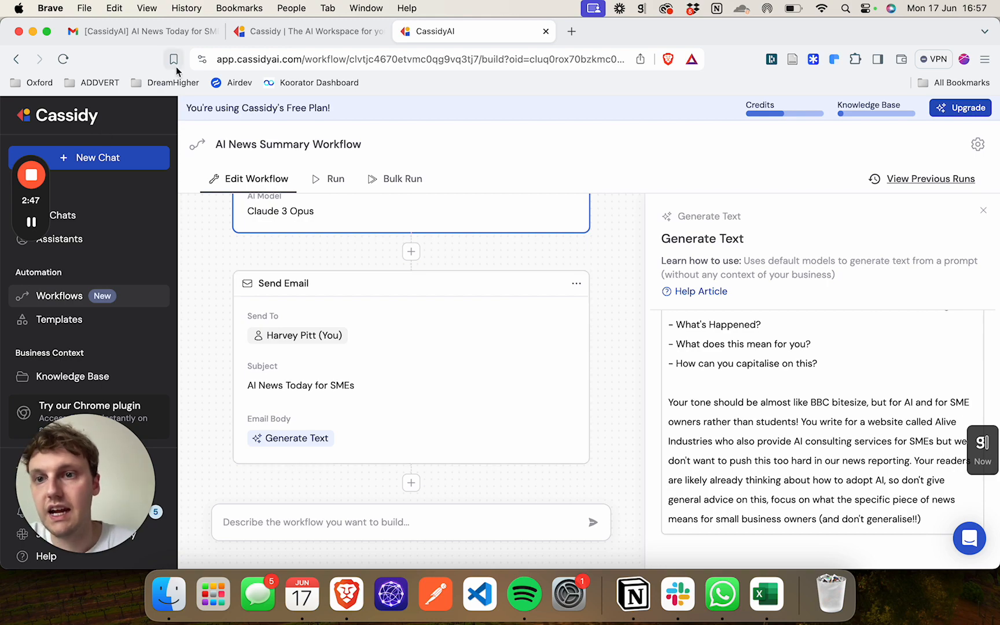
Switch to Gmail and read through the AI news email sent by the workflow, from What's Happened to How Can You Capitalize.
click(163, 35)
scroll(651, 331, up, 10)
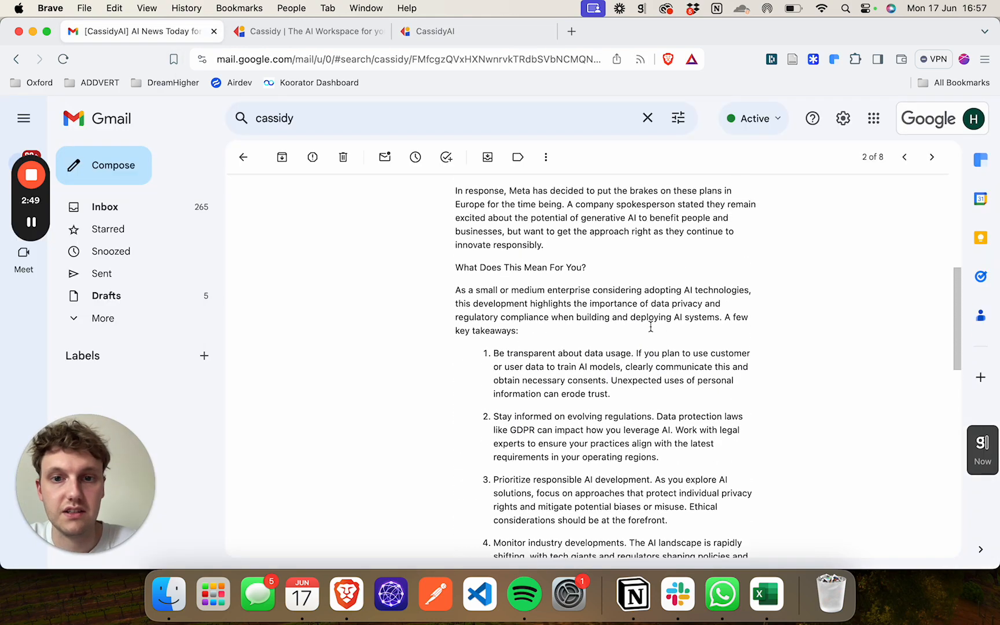
scroll(651, 331, up, 4)
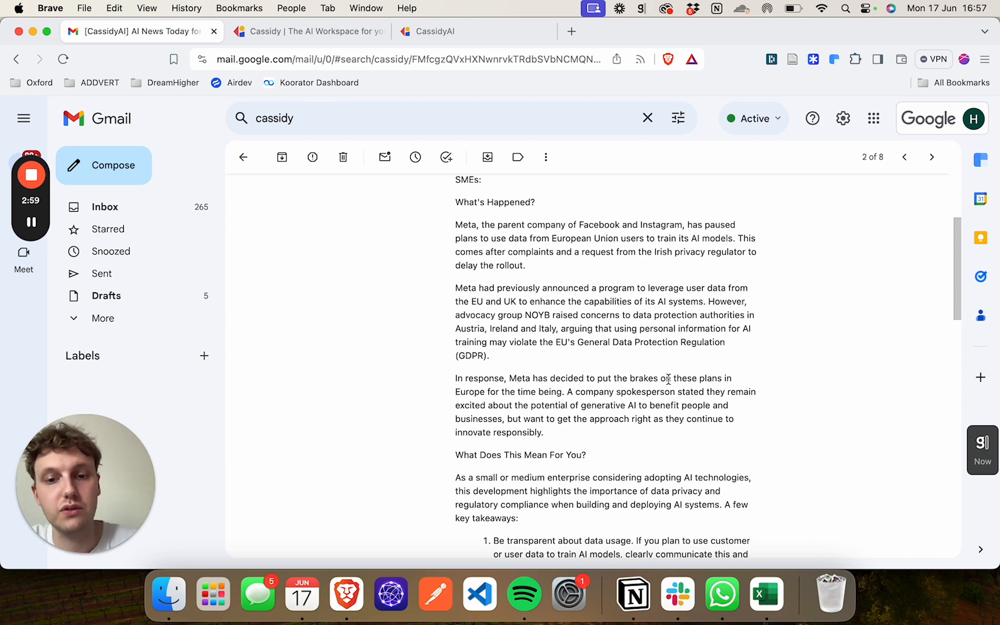
scroll(669, 380, down, 5)
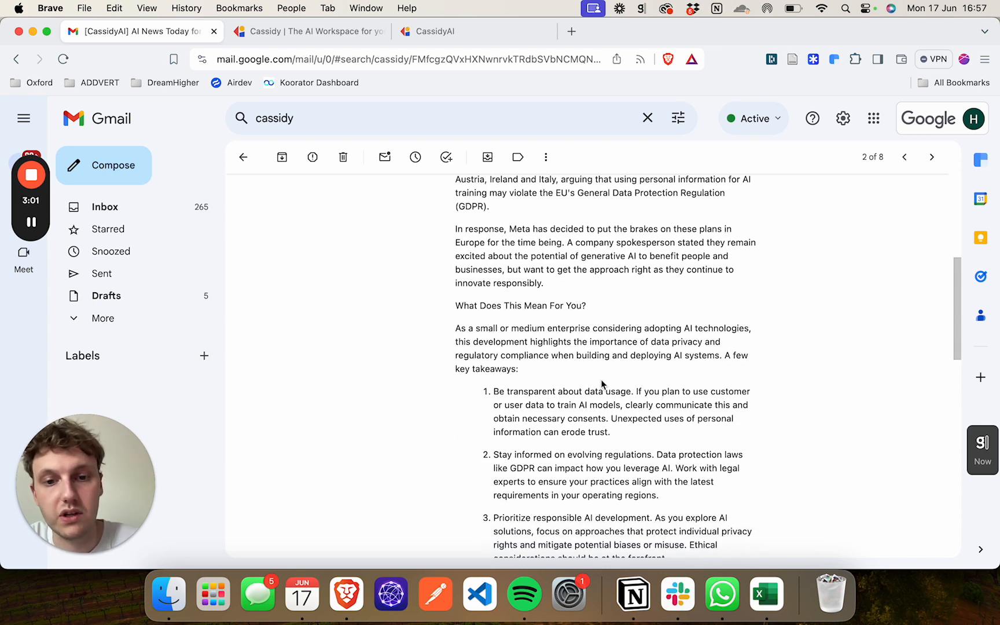
scroll(602, 385, down, 3)
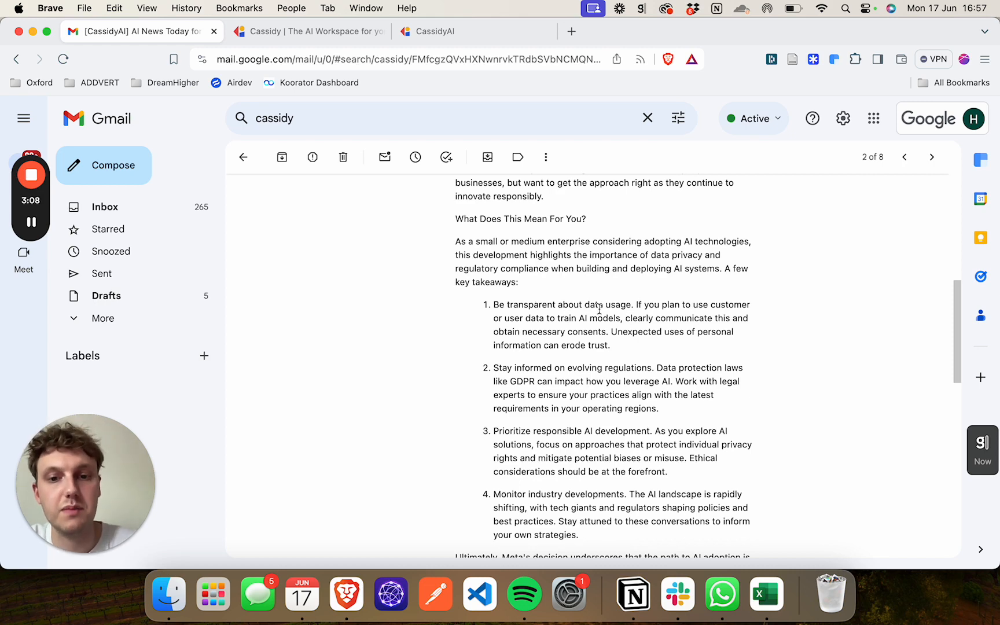
scroll(584, 428, down, 2)
scroll(584, 429, down, 1)
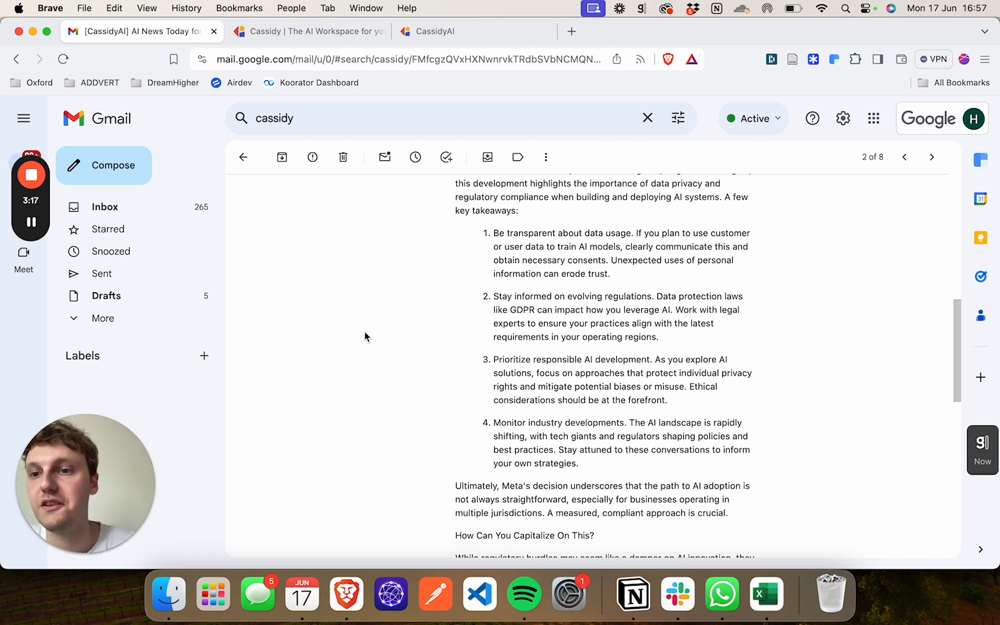
scroll(570, 483, down, 5)
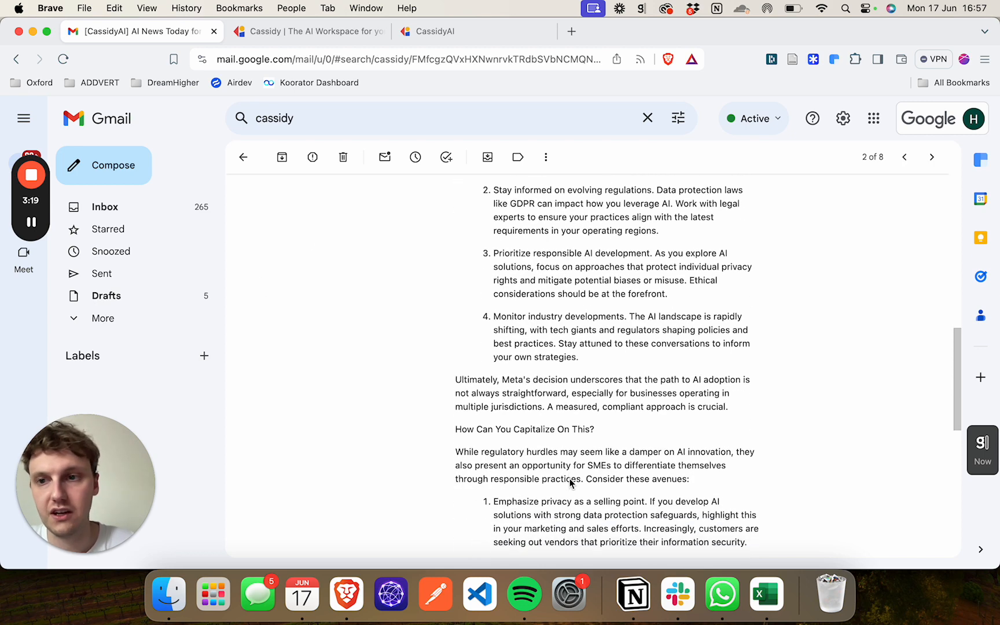